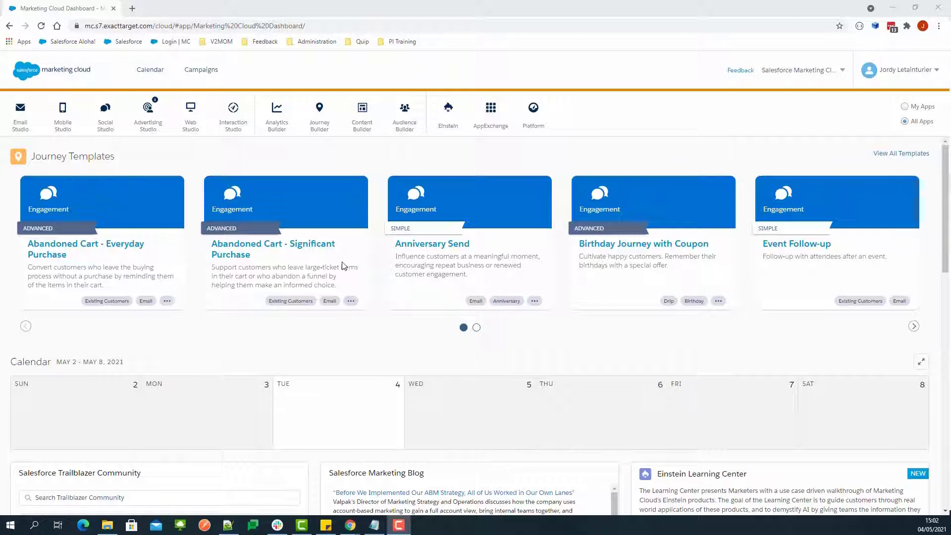
# - Open Einstein Email Recommendations to view its list of 8 product logic entries
pyautogui.moveTo(447, 129)
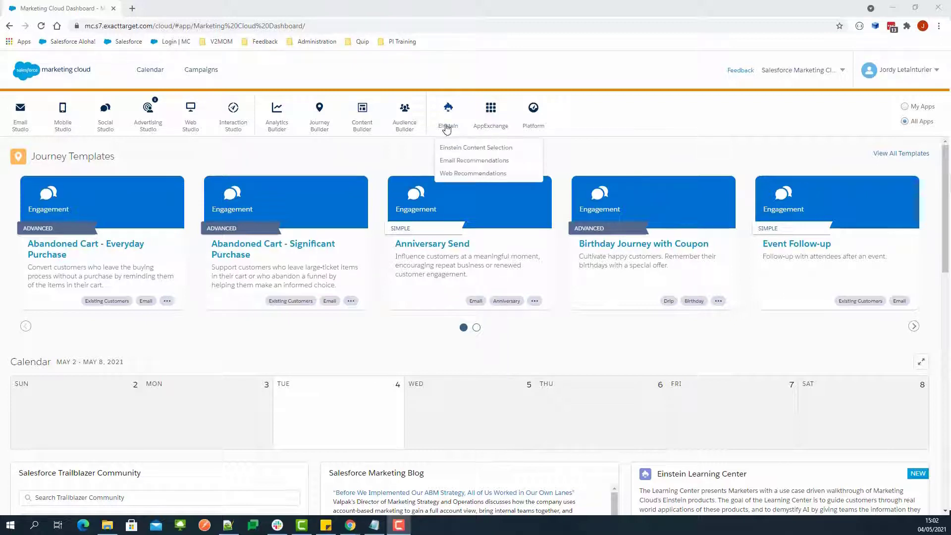
pyautogui.click(450, 163)
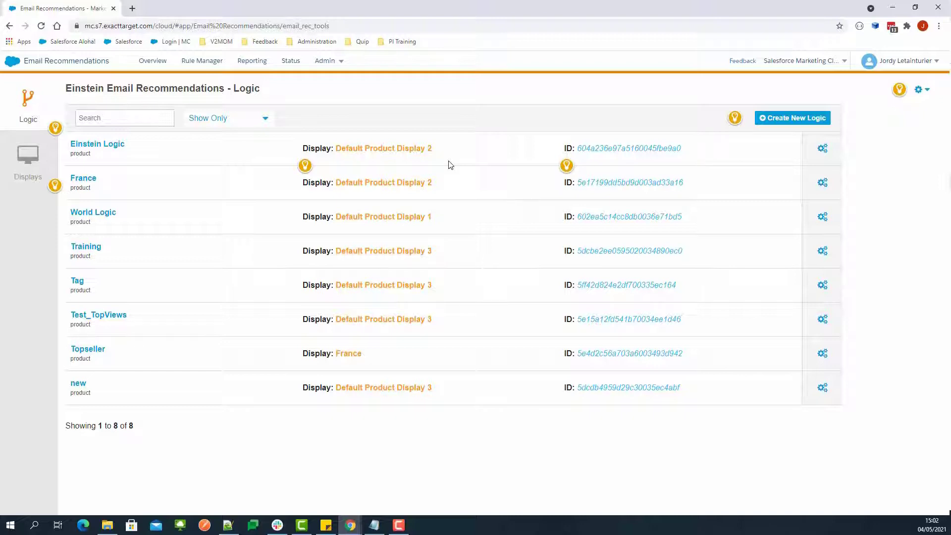
# - Go to Admin > Catalogs and open the Product Catalog's File Settings
pyautogui.click(328, 63)
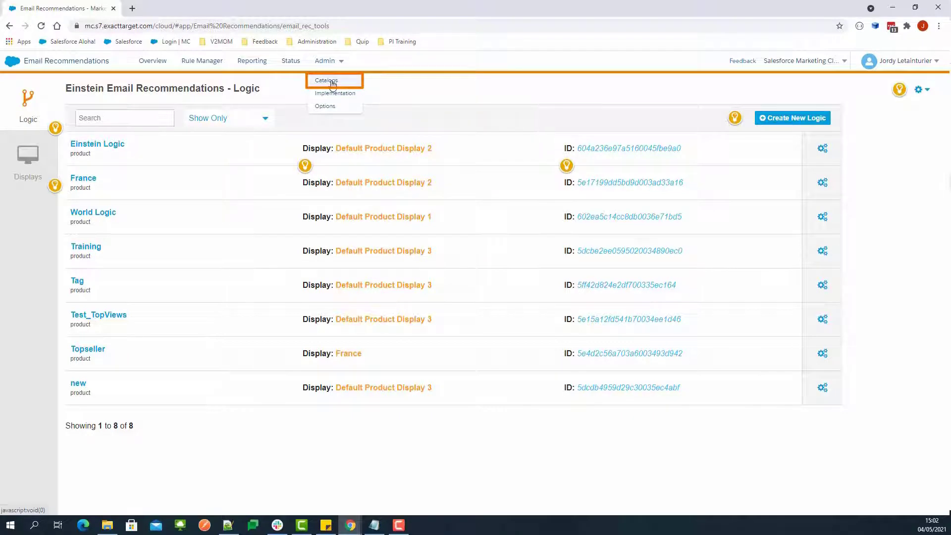
pyautogui.click(333, 82)
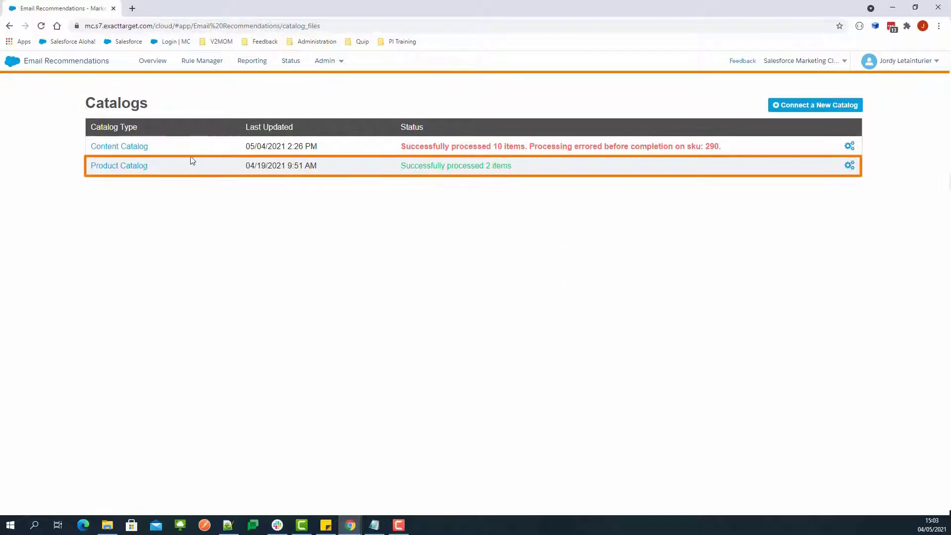
pyautogui.click(136, 171)
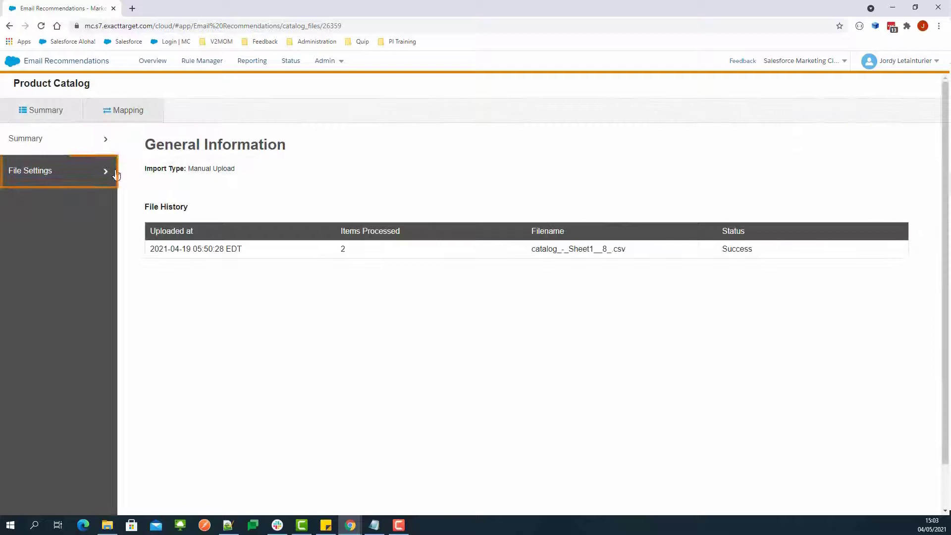
pyautogui.click(57, 178)
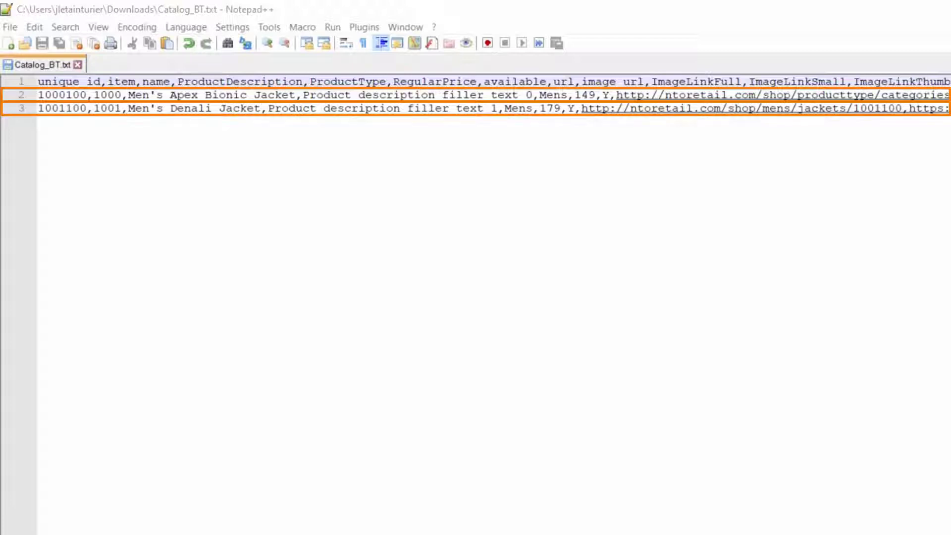
# - Add RegularPriceDisplay and SalePriceDisplay columns with pound values like 179£,143£, then save Catalog_BT.txt
pyautogui.press('End')
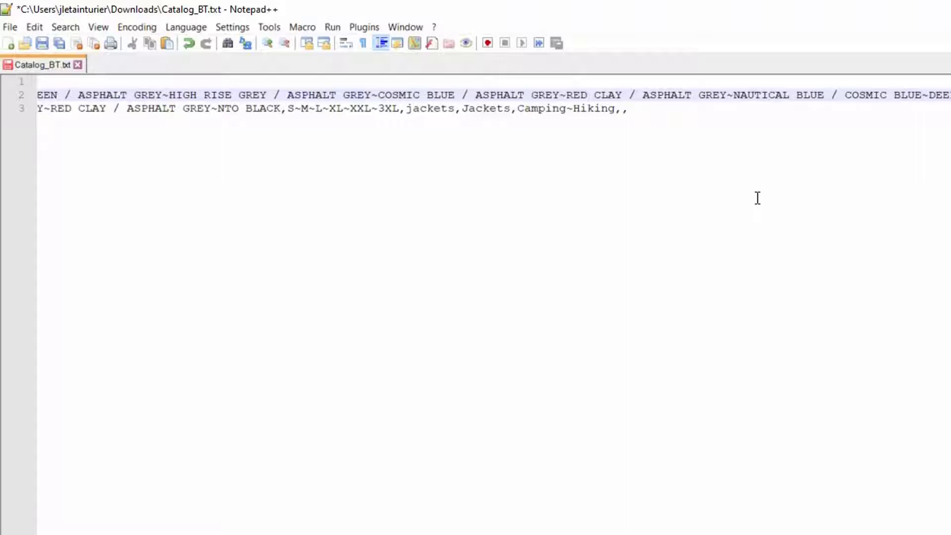
pyautogui.click(657, 109)
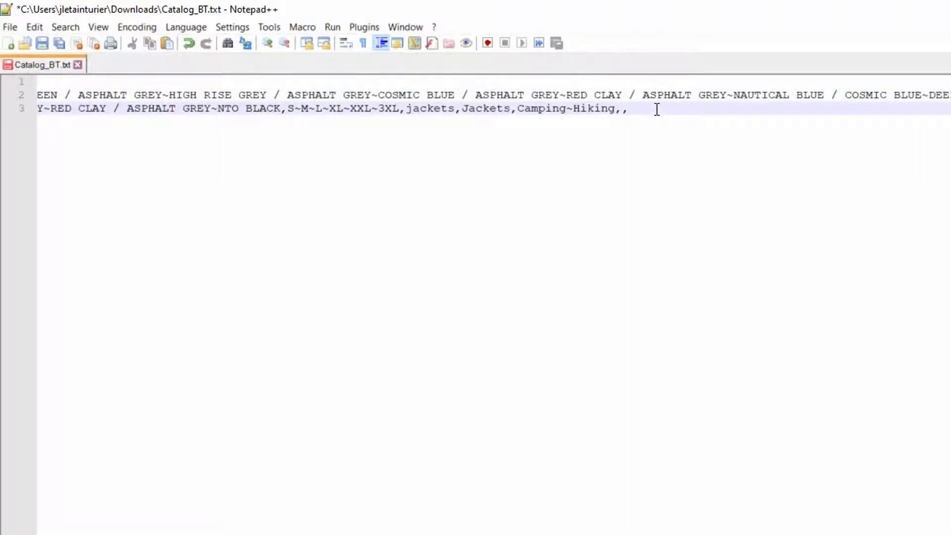
pyautogui.hotkey('ctrl', 's')
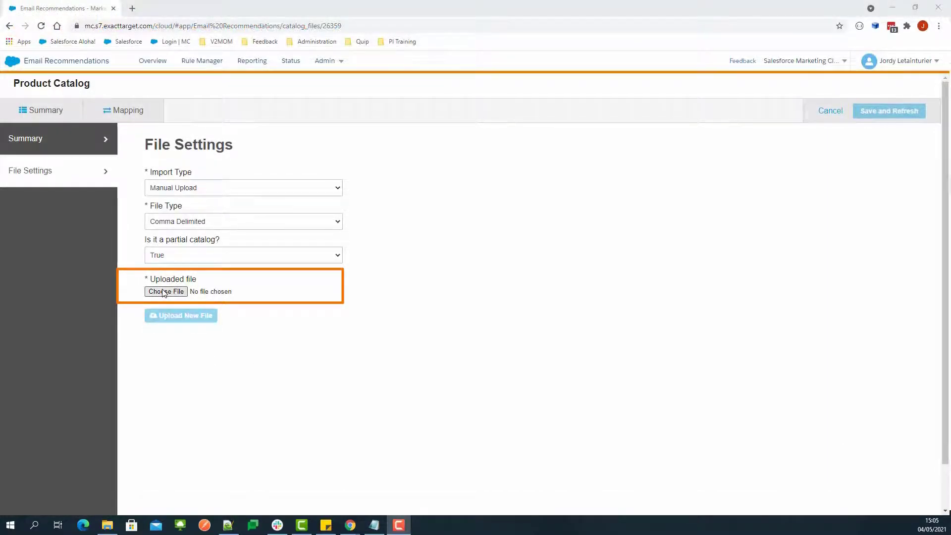
# - Choose Catalog_BT.txt and upload it as the new Product Catalog file
pyautogui.click(165, 292)
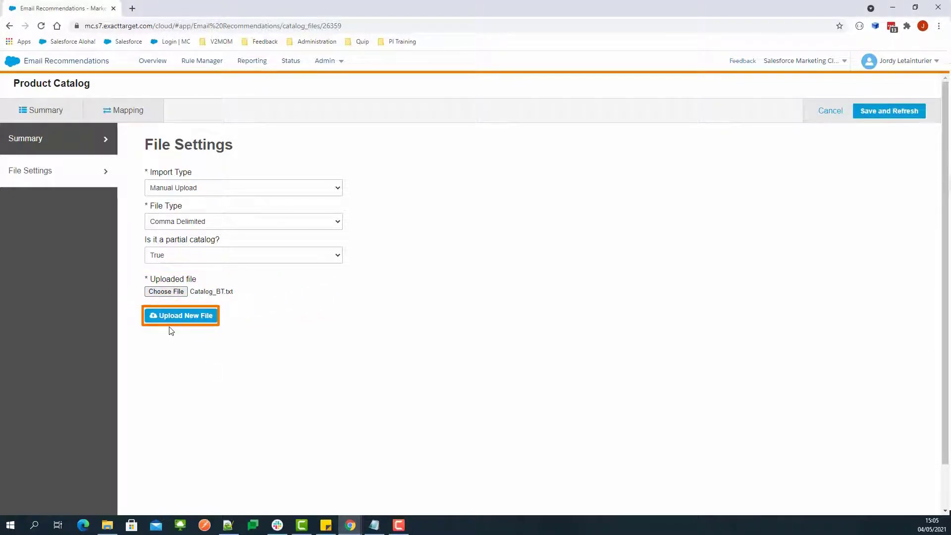
pyautogui.click(181, 319)
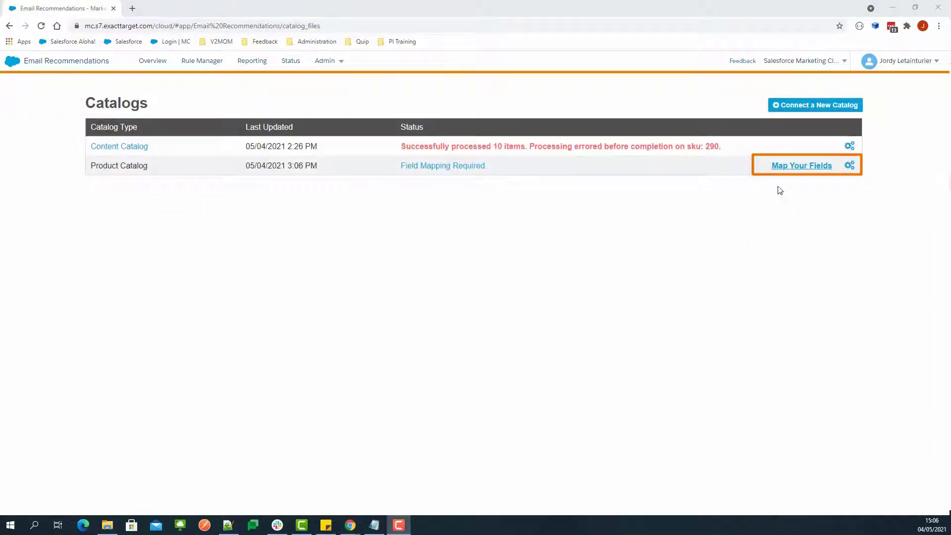
# - Begin field mapping, mapping Availability to the available heading and Product URL to url
pyautogui.click(799, 167)
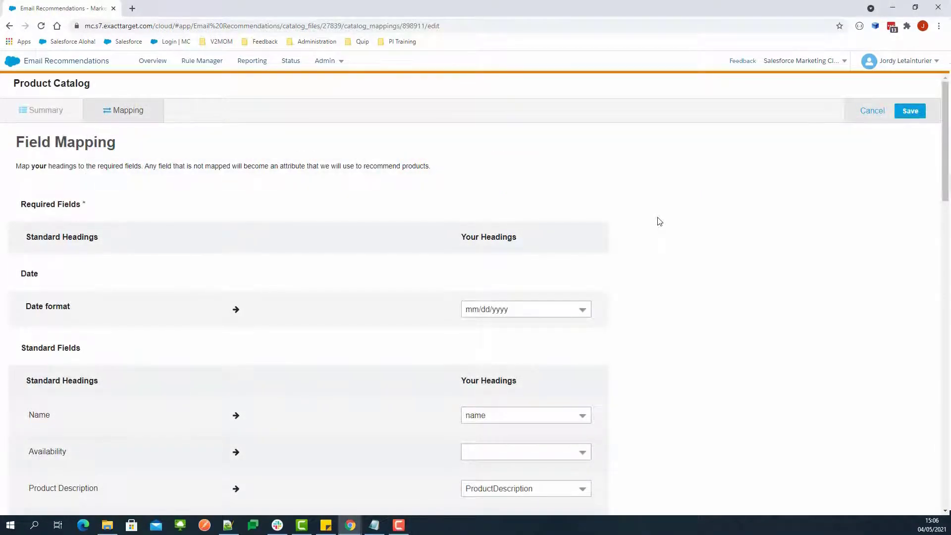
pyautogui.scroll(-4, 659, 220)
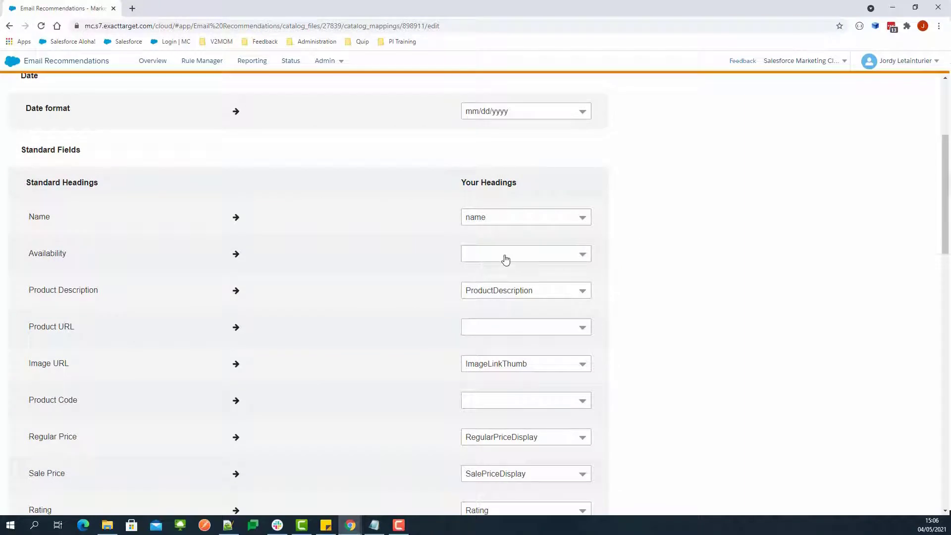
pyautogui.click(505, 255)
pyautogui.click(513, 290)
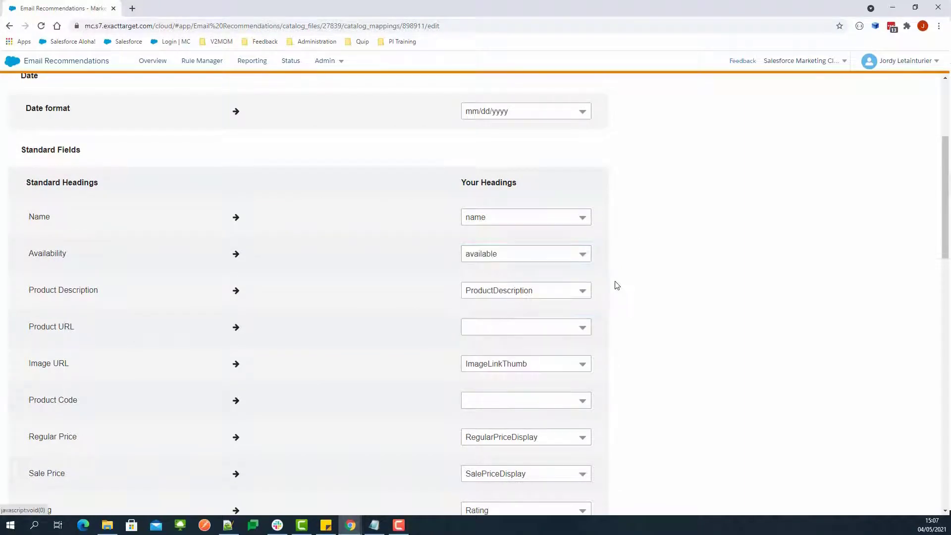
pyautogui.scroll(-2, 617, 285)
pyautogui.click(527, 231)
pyautogui.moveTo(587, 277); pyautogui.dragTo(587, 303)
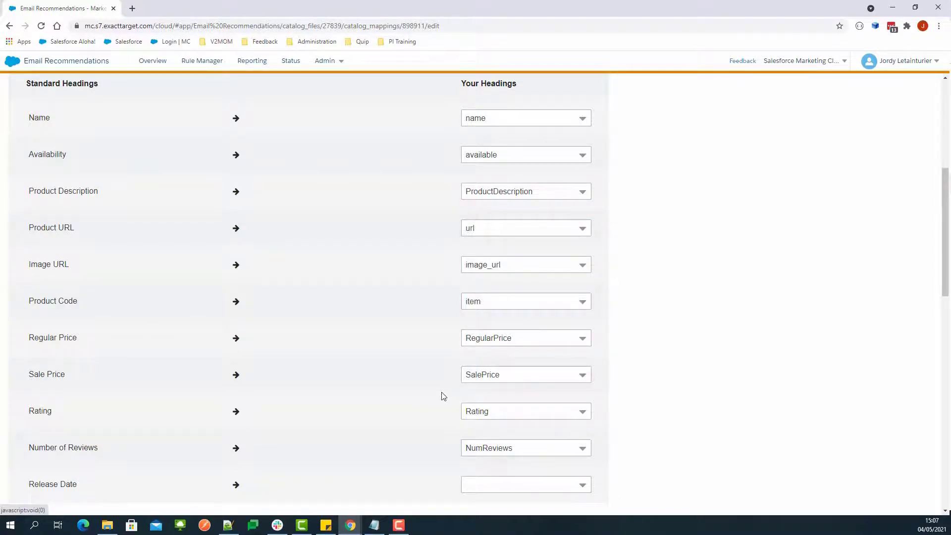
# - Review the remaining field mappings and save, processing 2 catalog items
pyautogui.scroll(-3, 444, 396)
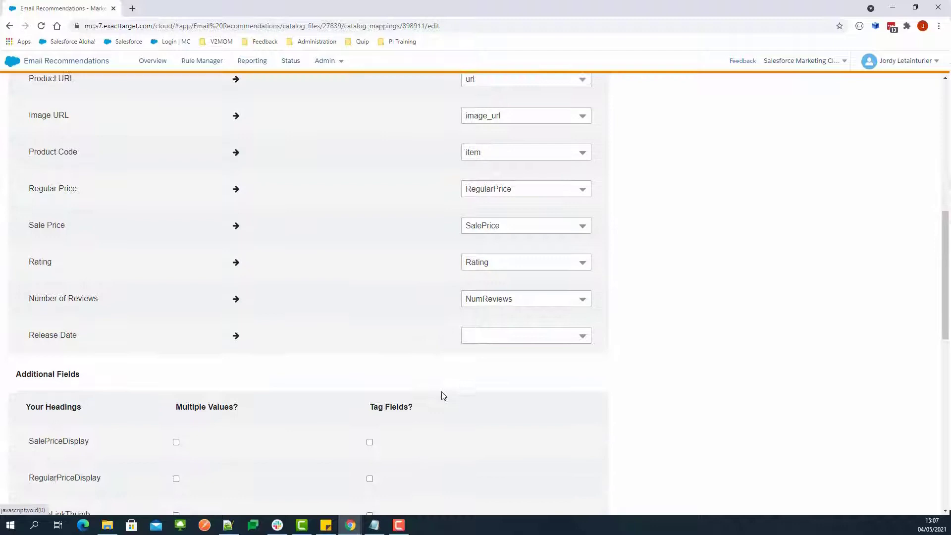
pyautogui.scroll(-1, 443, 396)
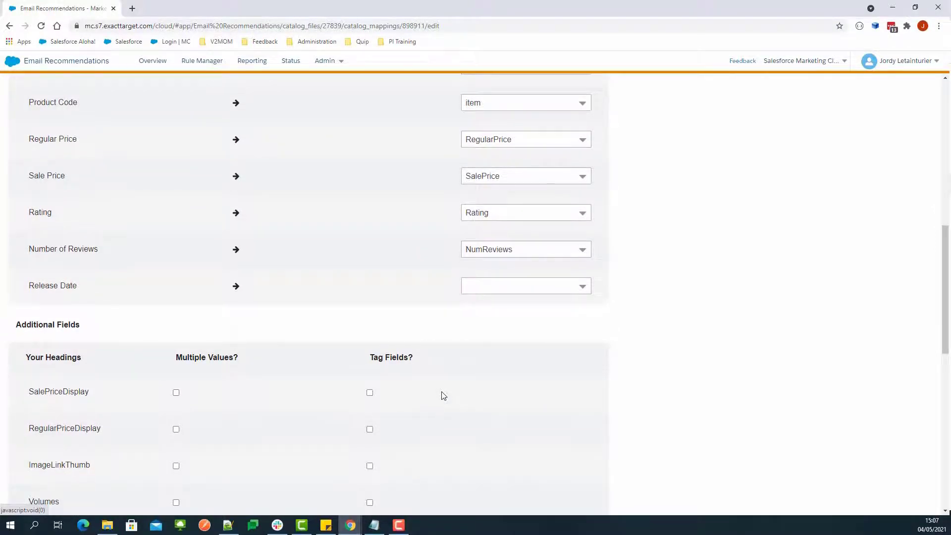
pyautogui.scroll(-1, 443, 396)
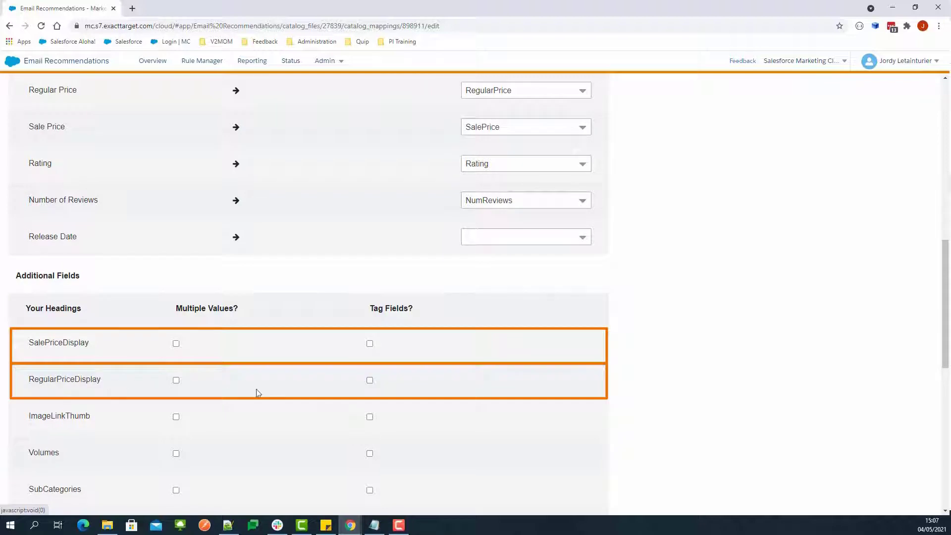
pyautogui.scroll(1, 500, 388)
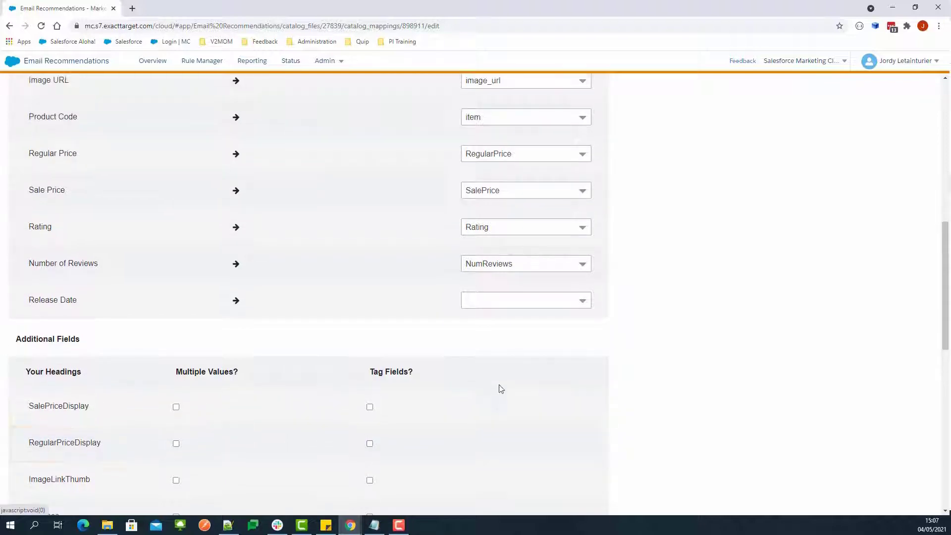
pyautogui.scroll(10, 500, 389)
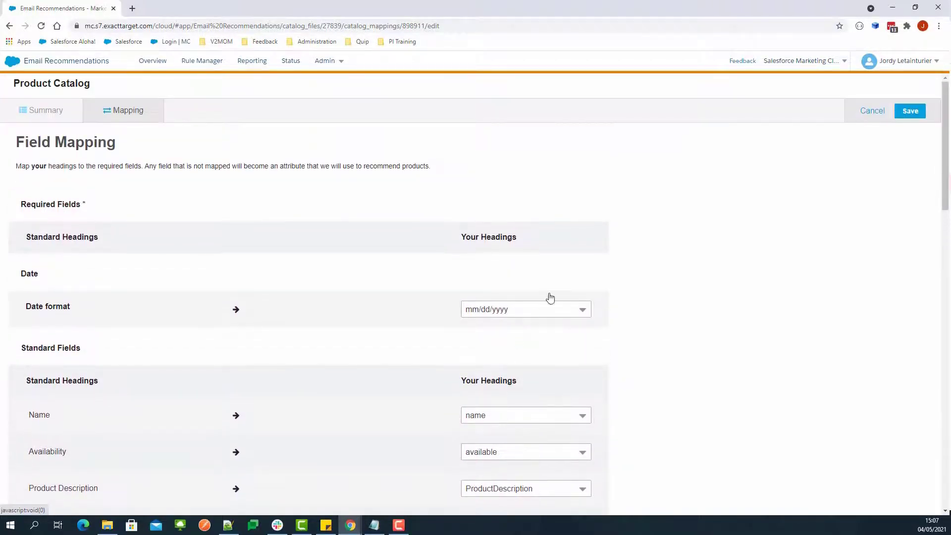
pyautogui.click(905, 118)
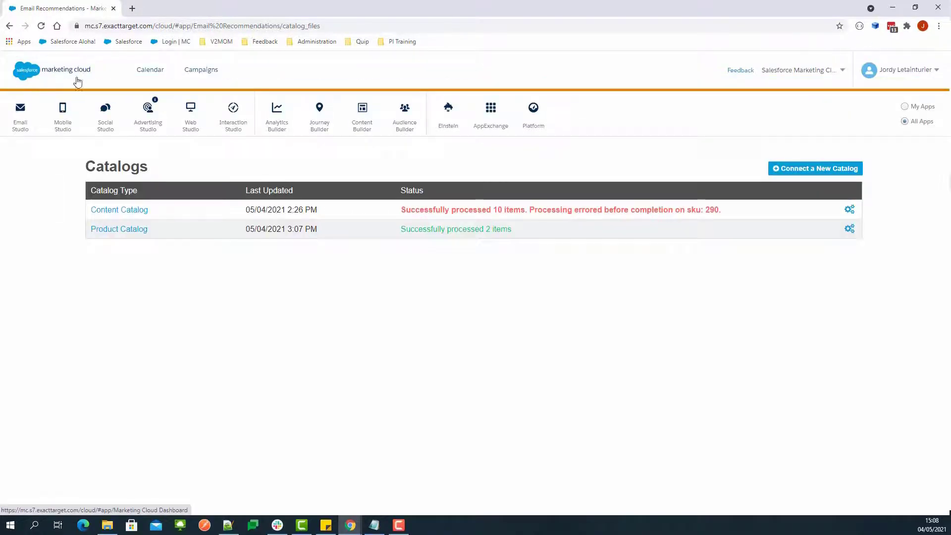
# - In Content Builder, create a new Email Message using the Basic 2 Column empty template
pyautogui.moveTo(367, 121)
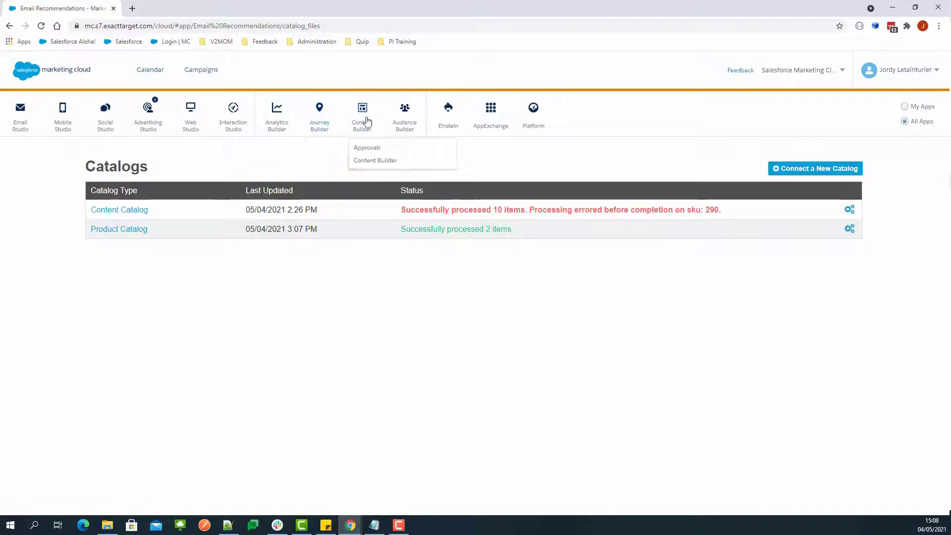
pyautogui.click(375, 160)
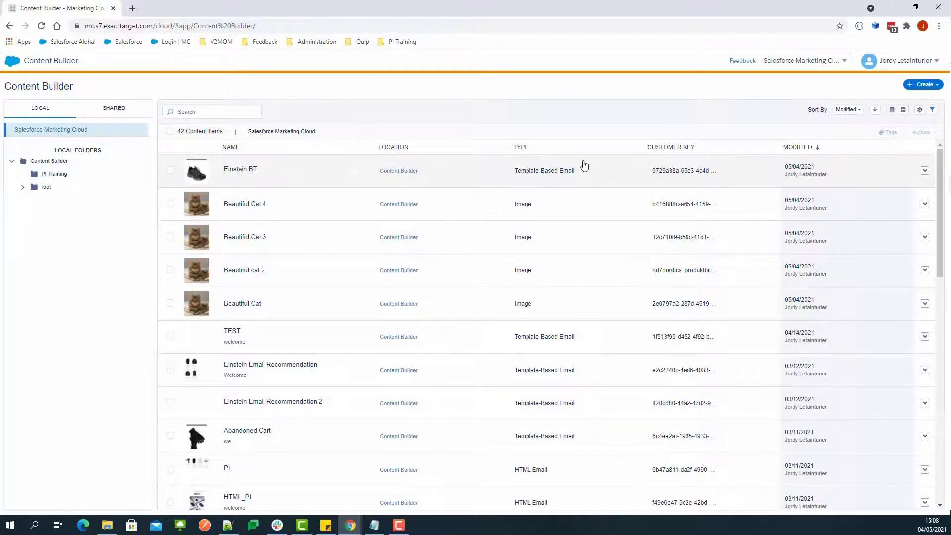
pyautogui.click(933, 85)
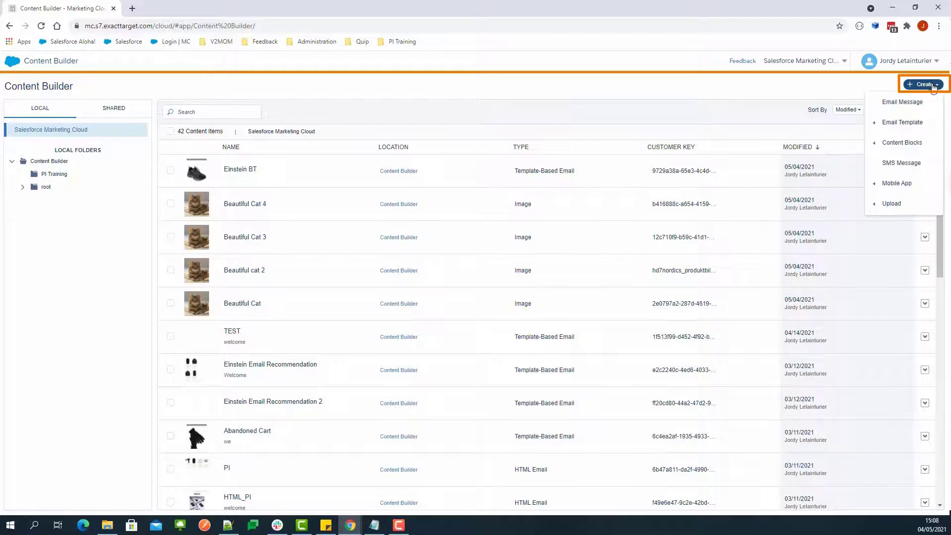
pyautogui.click(911, 104)
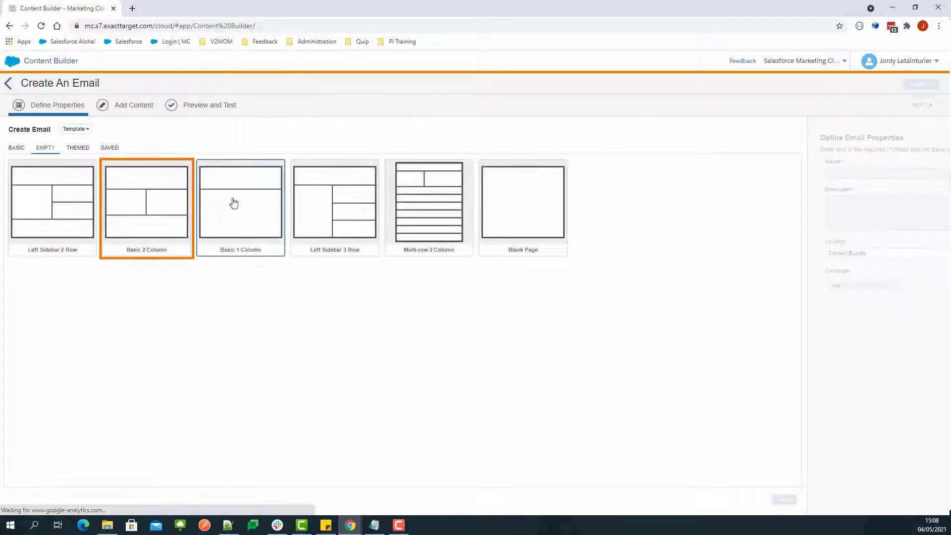
pyautogui.click(151, 205)
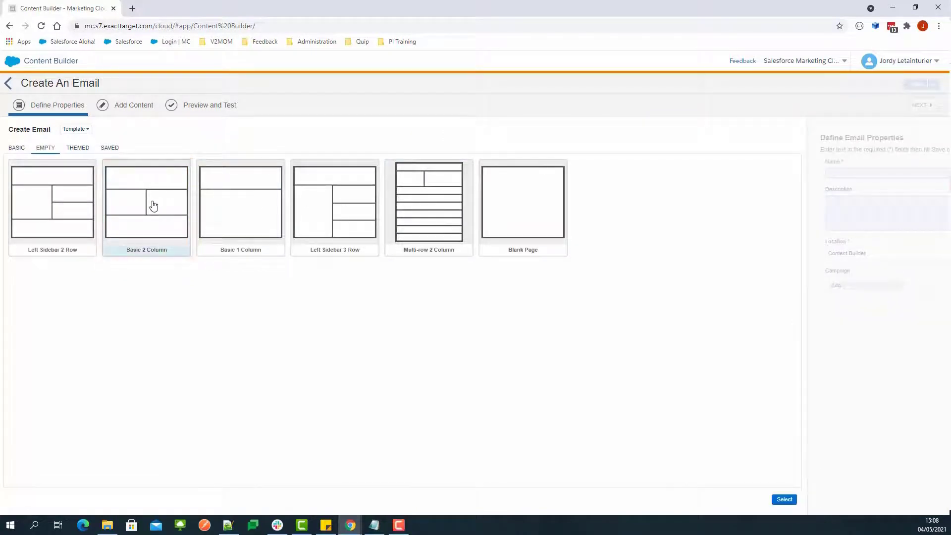
# - Confirm the template, name the email 'Einstein Behavioral Trigger' and continue to content
pyautogui.click(784, 500)
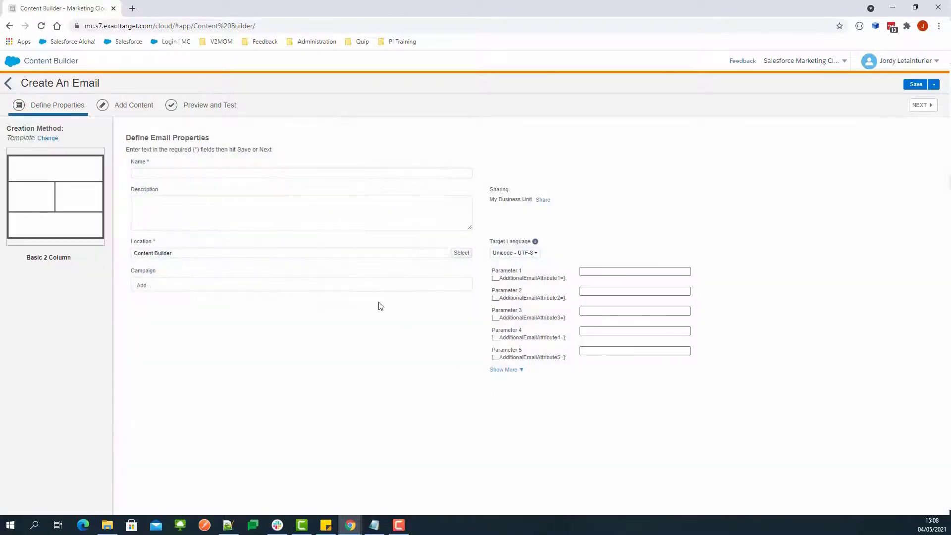
pyautogui.click(297, 172)
pyautogui.write('Einstein Behavioral Trigger')
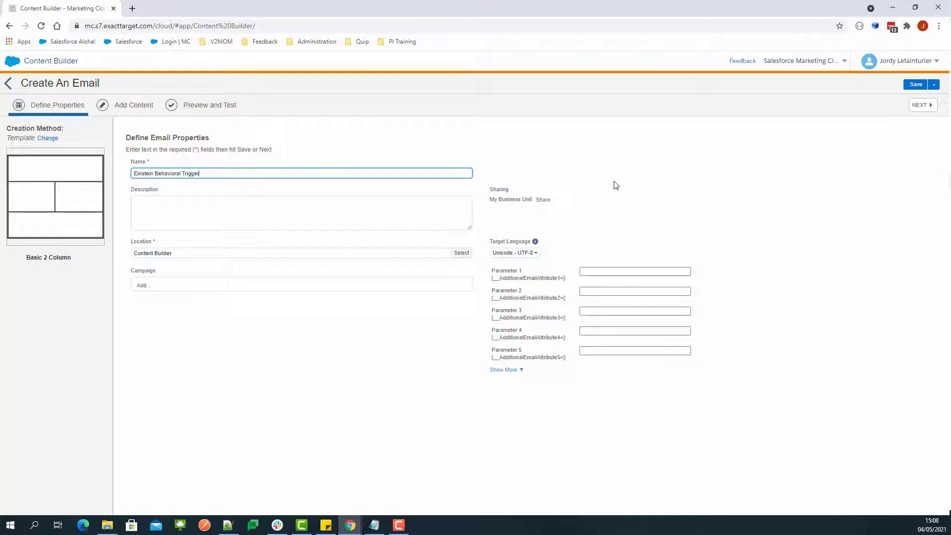
pyautogui.click(615, 186)
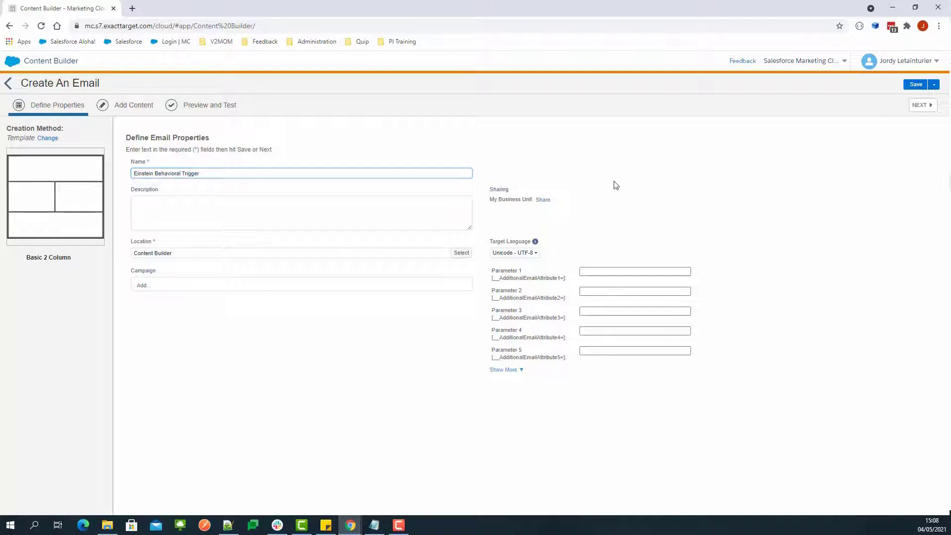
pyautogui.click(920, 105)
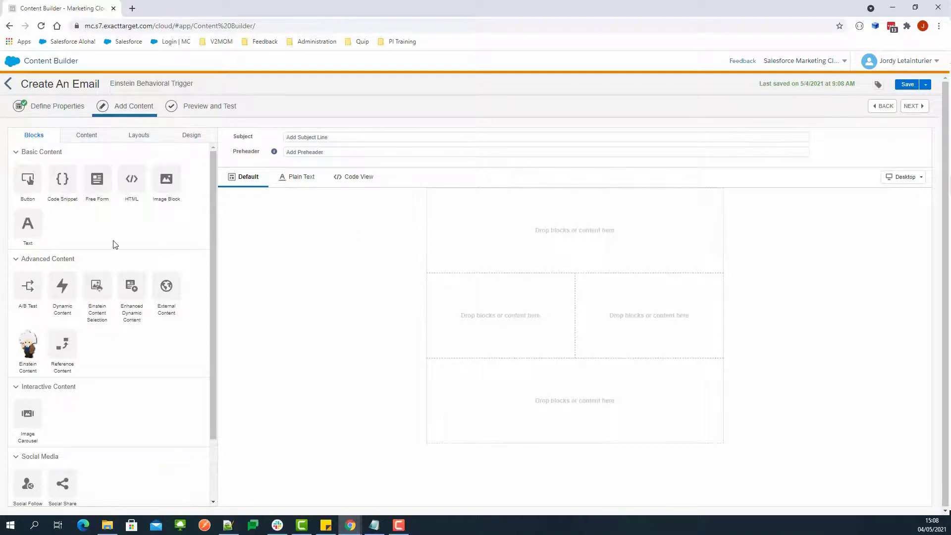
# - Place the Behavioral Triggers block from Custom into the email's top section
pyautogui.scroll(-2, 94, 281)
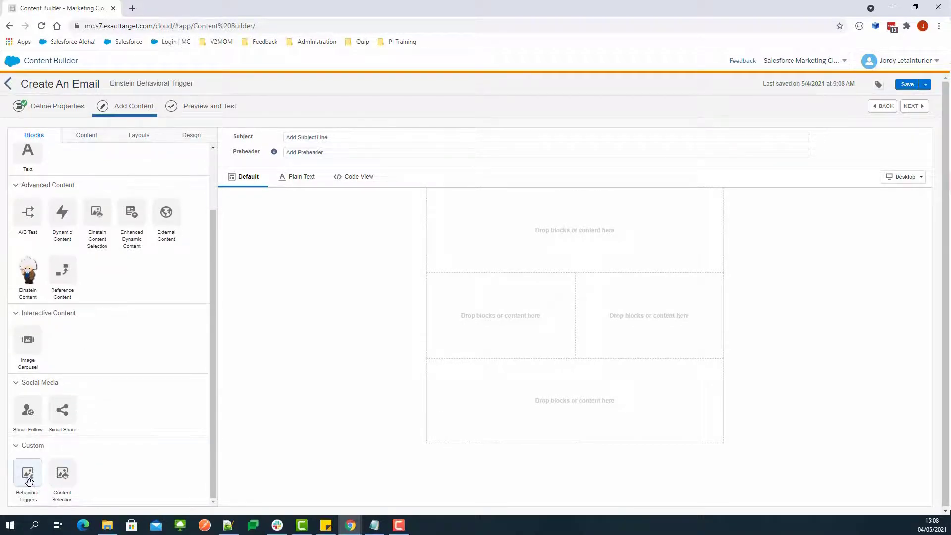
pyautogui.moveTo(29, 481); pyautogui.dragTo(513, 244)
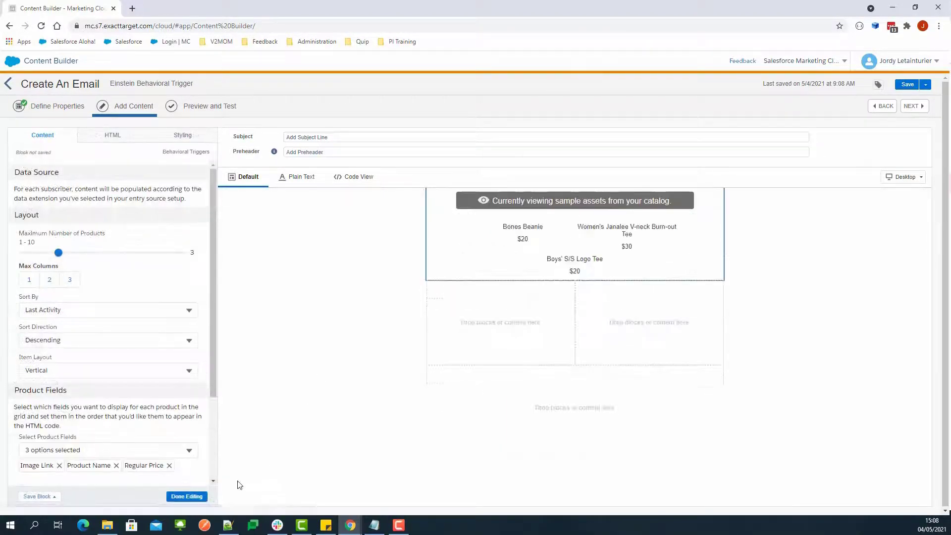
pyautogui.click(190, 497)
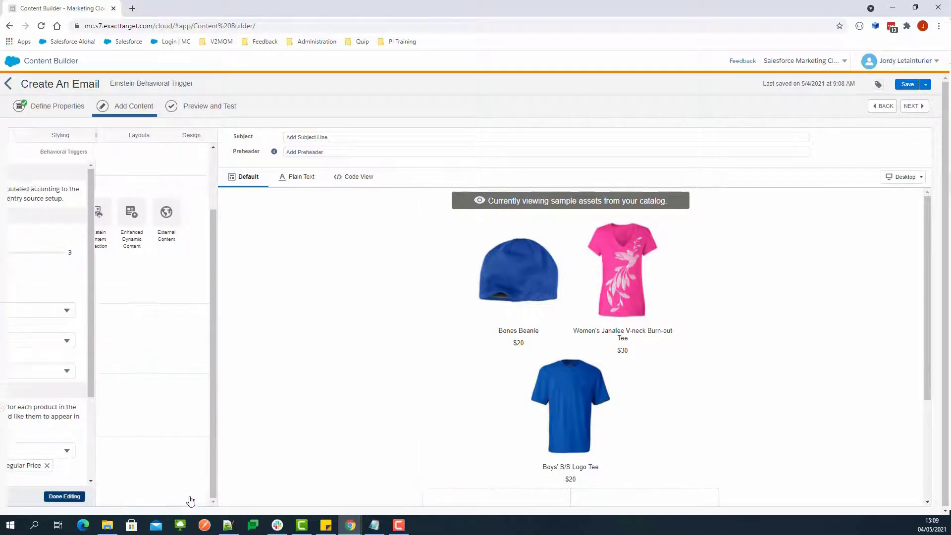
# - Set the email subject line to 'welcome'
pyautogui.click(307, 142)
pyautogui.write('welcome')
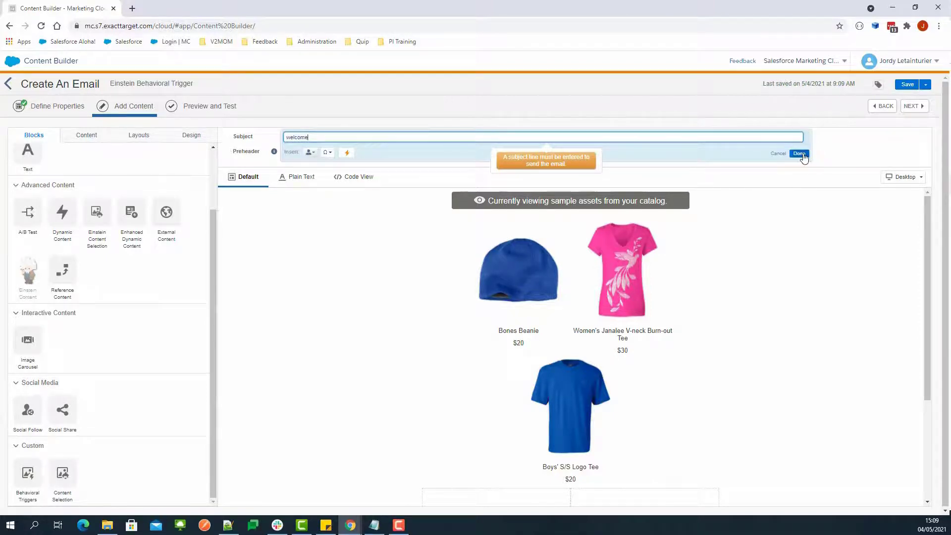
pyautogui.click(799, 153)
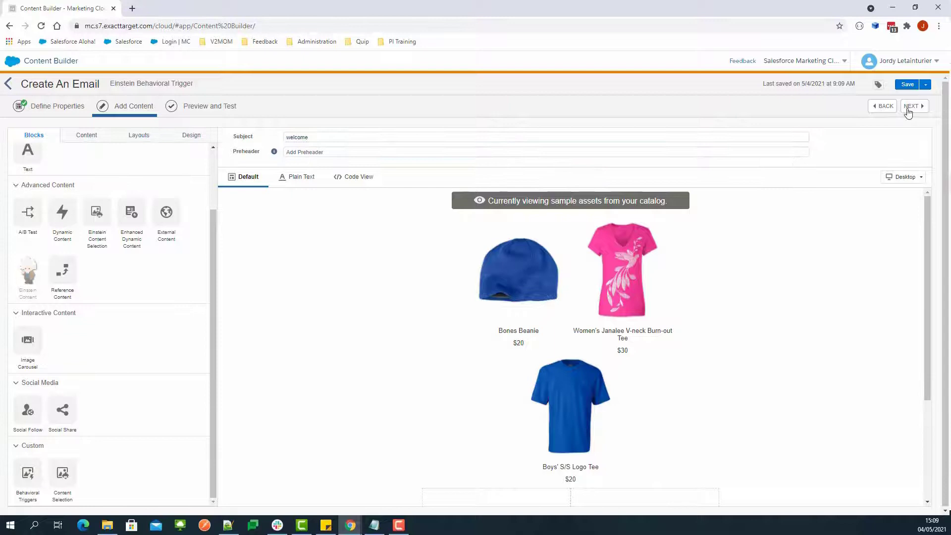
# - Preview the email for a subscriber, showing Denali at $179 and Apex Bionic at $149
pyautogui.click(911, 107)
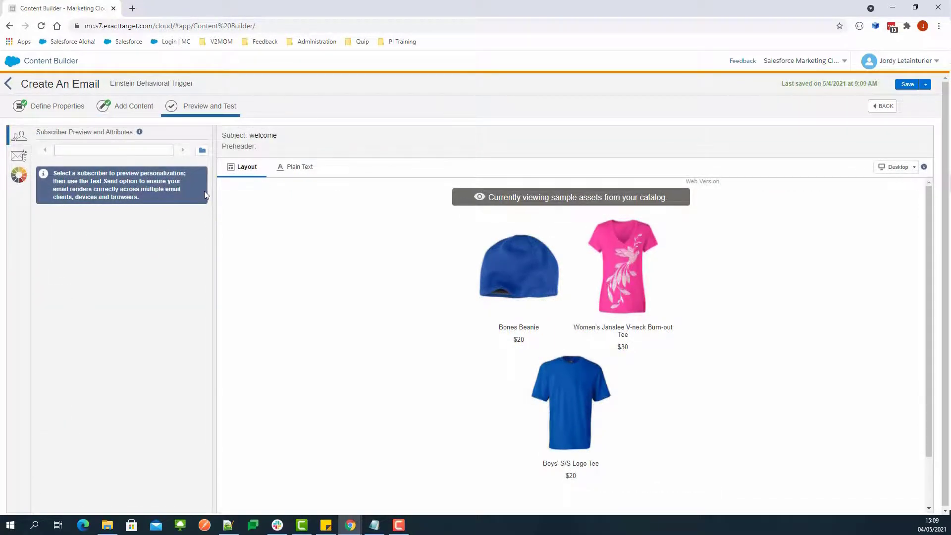
pyautogui.click(201, 151)
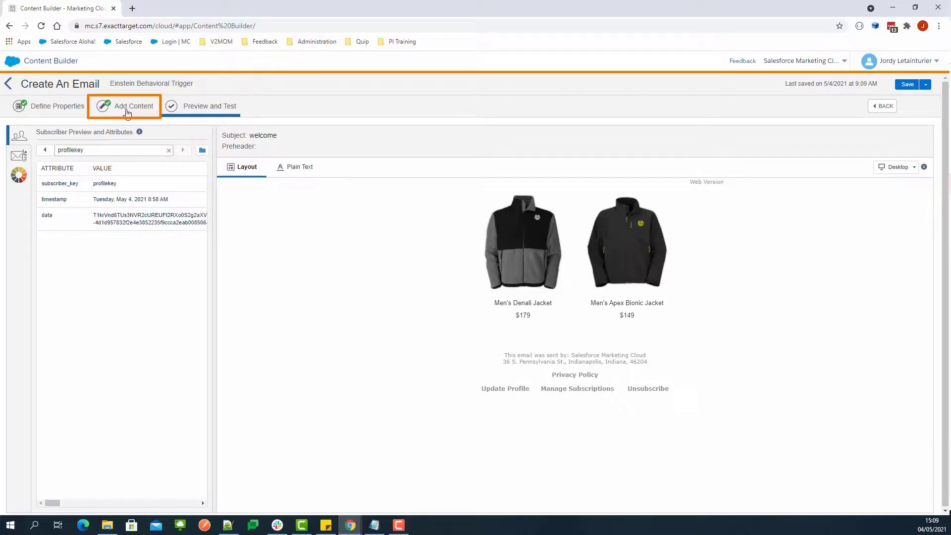
# - In the Behavioral Triggers block's product fields, add Regular Price Display and remove Regular Price
pyautogui.click(127, 113)
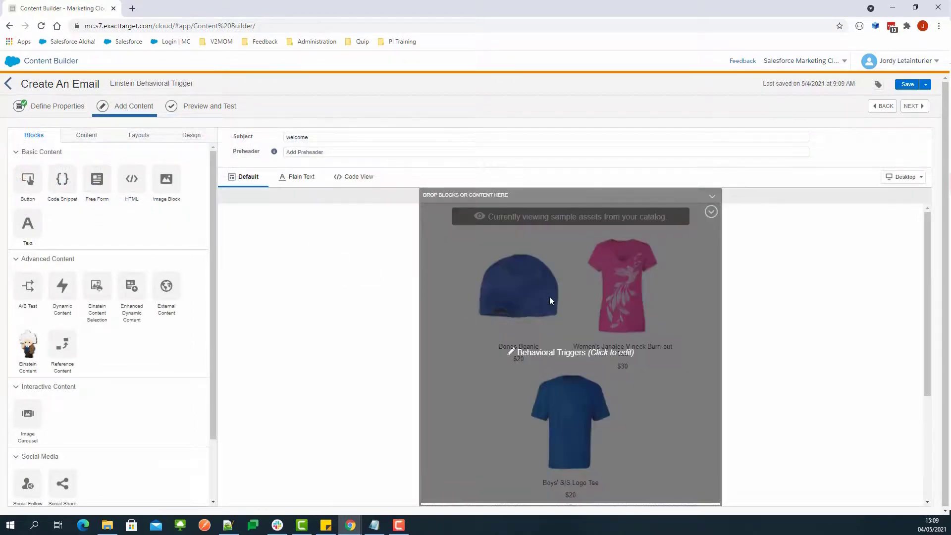
pyautogui.click(548, 296)
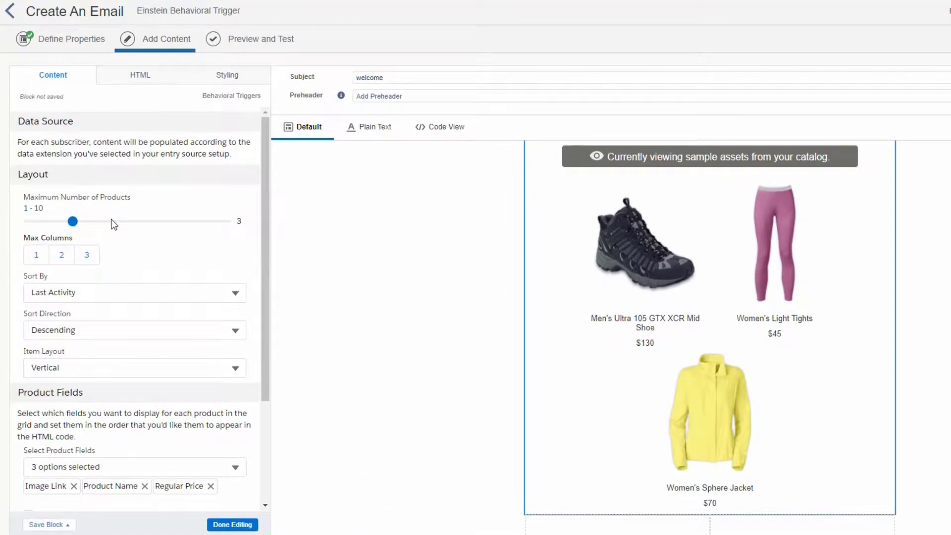
pyautogui.scroll(-1, 112, 221)
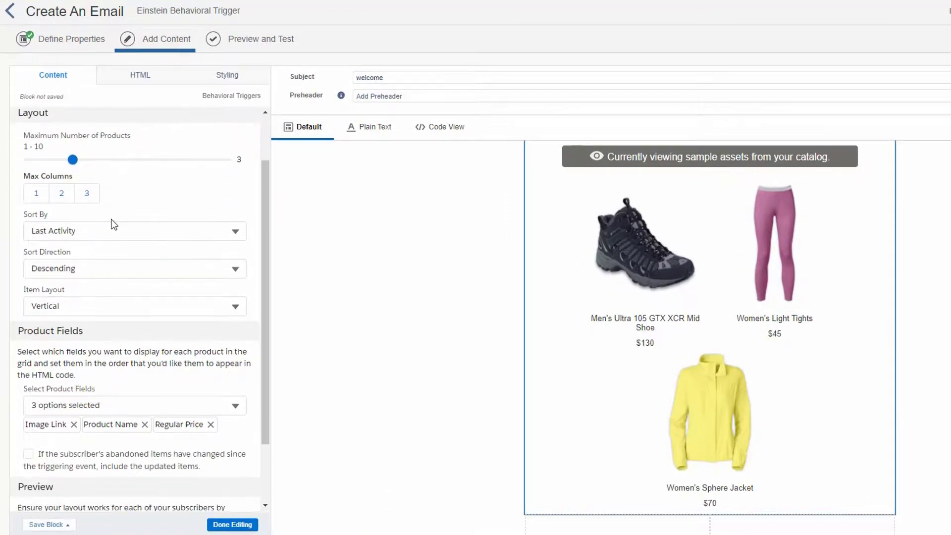
pyautogui.scroll(-1, 104, 270)
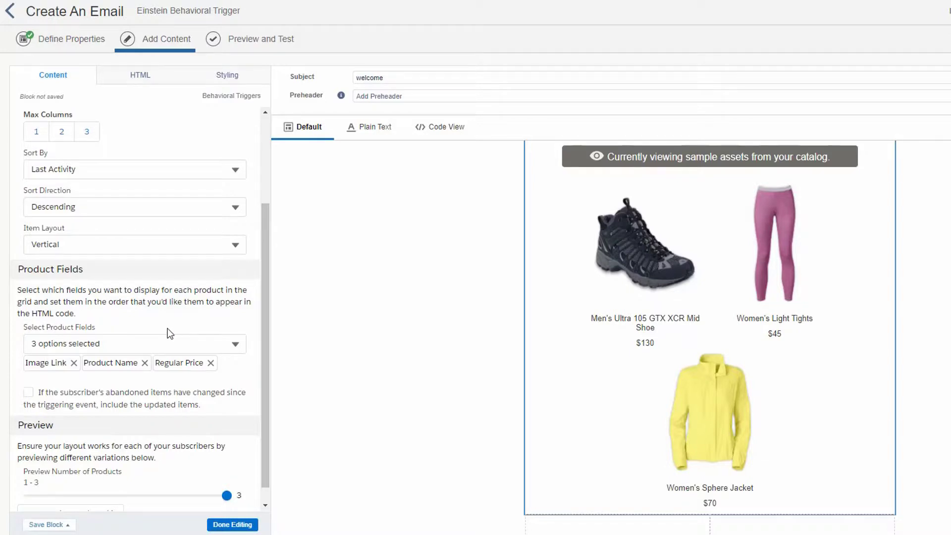
pyautogui.click(234, 343)
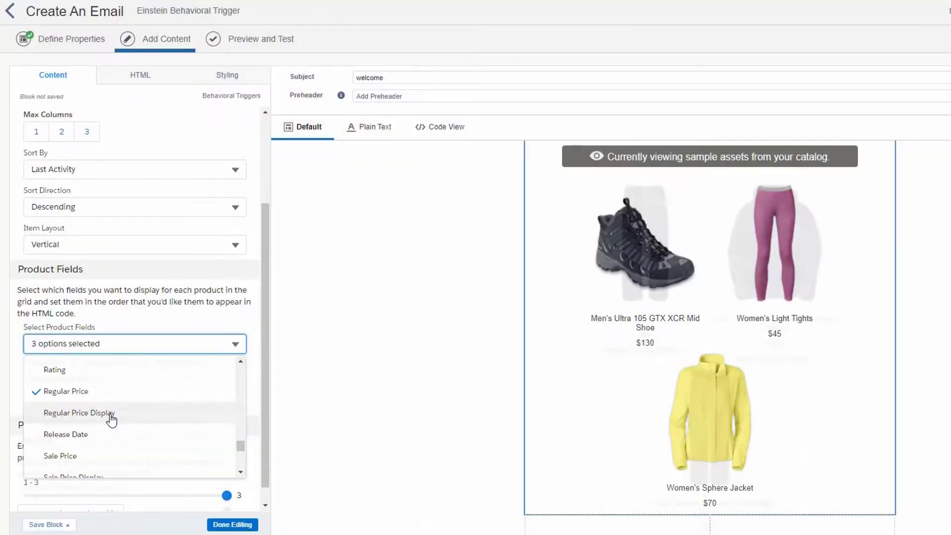
pyautogui.click(110, 413)
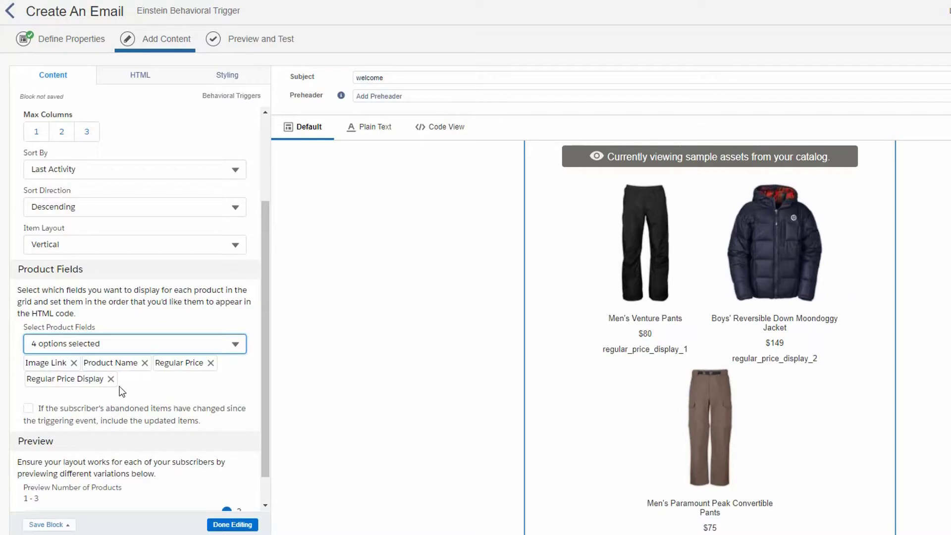
pyautogui.click(211, 363)
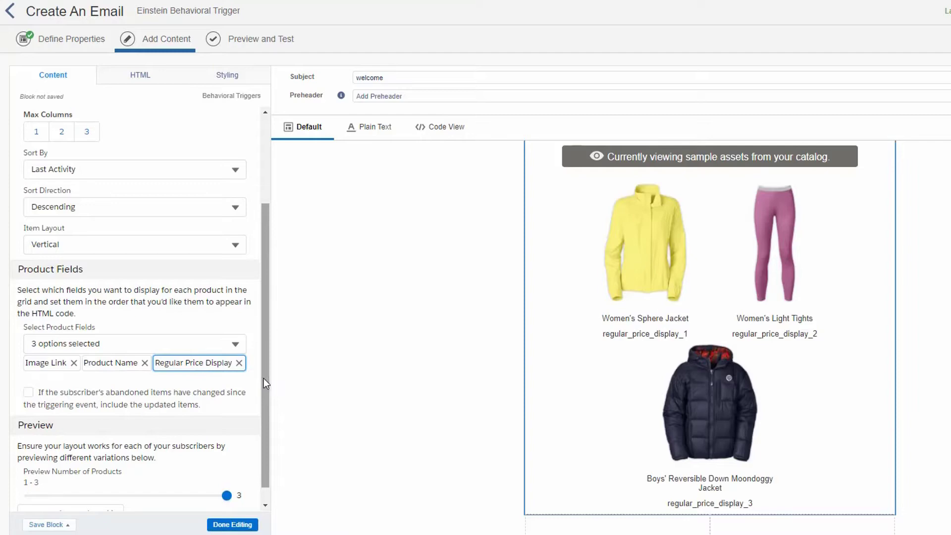
# - Save the block and preview the email: Men's Denali Jacket at 143£, Men's Apex Bionic Jacket at 119£
pyautogui.scroll(-1, 262, 386)
pyautogui.click(232, 524)
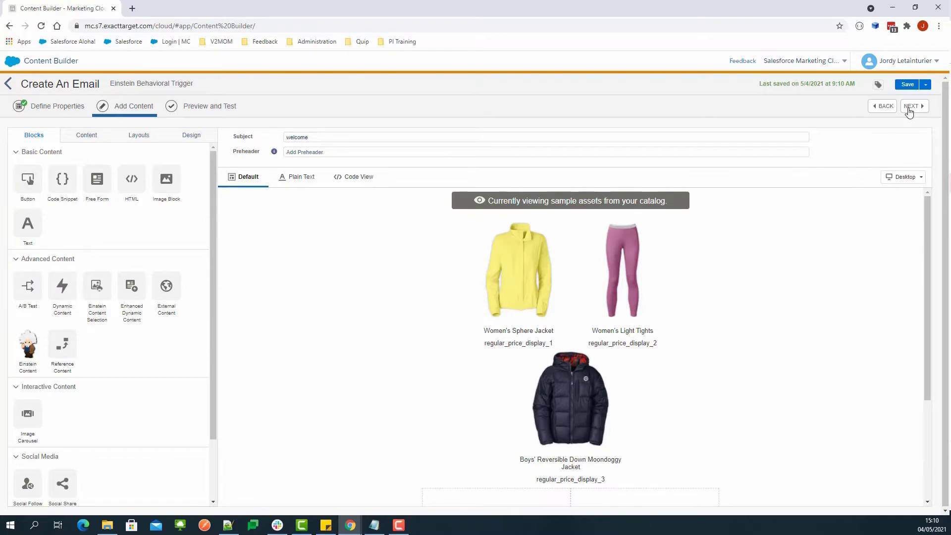
pyautogui.click(909, 112)
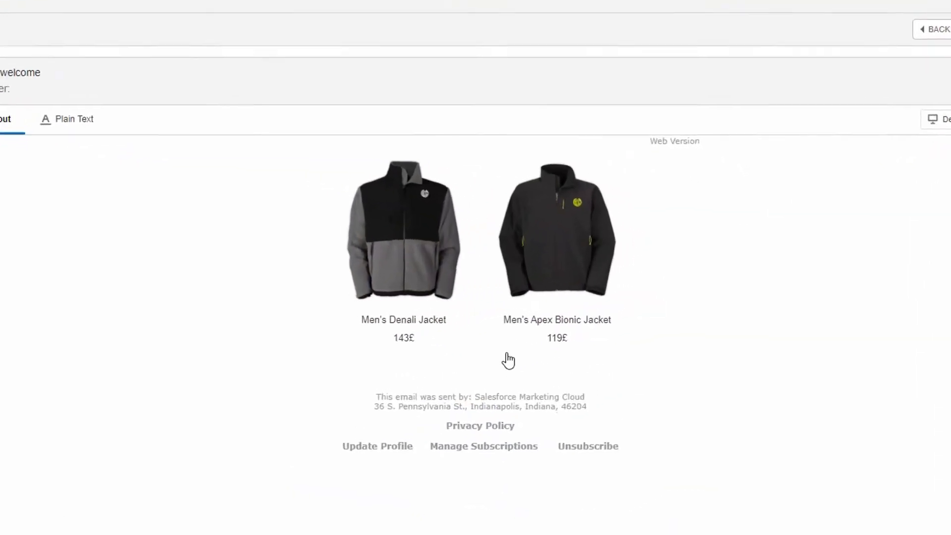